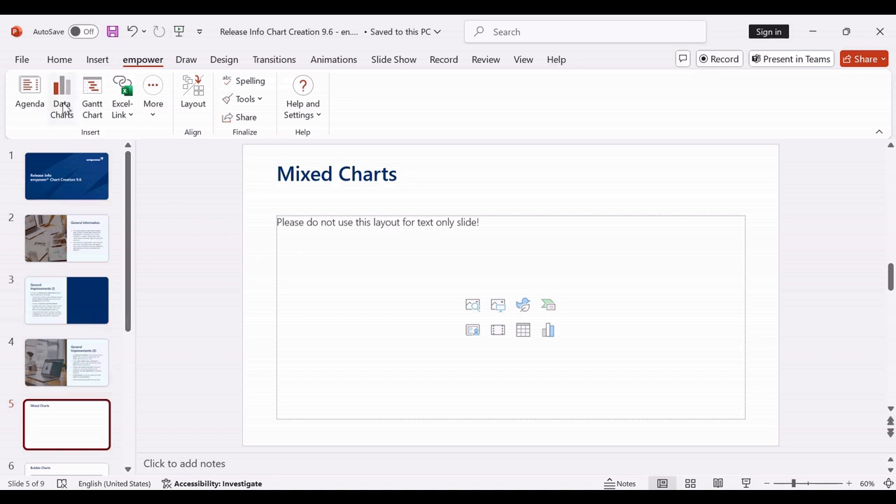
Step: Insert a combined column and line data chart on the Mixed Charts slide and view the type options for Series 1
{"action": "left_click", "coordinate": [63, 108]}
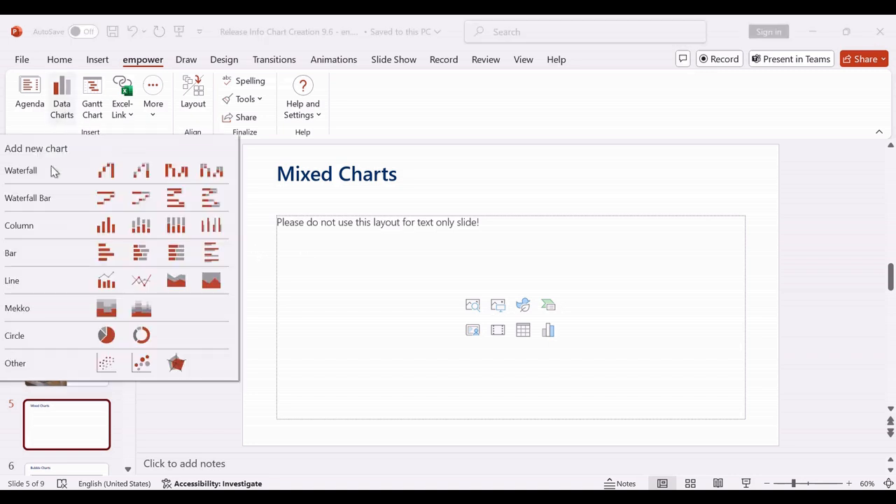
{"action": "left_click", "coordinate": [107, 283]}
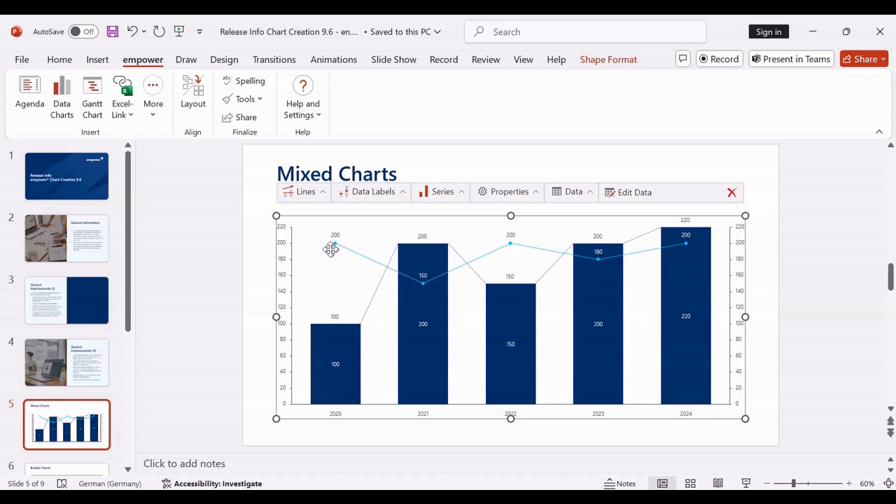
{"action": "left_click", "coordinate": [453, 194]}
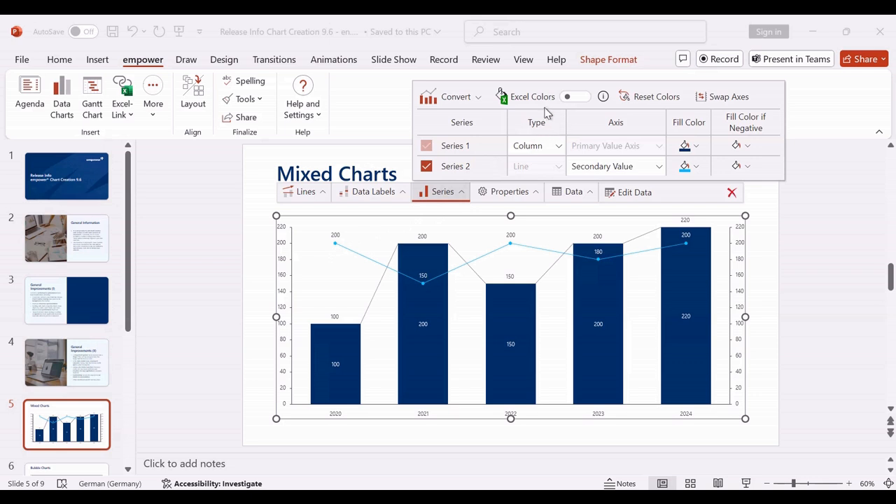
{"action": "left_click", "coordinate": [559, 147]}
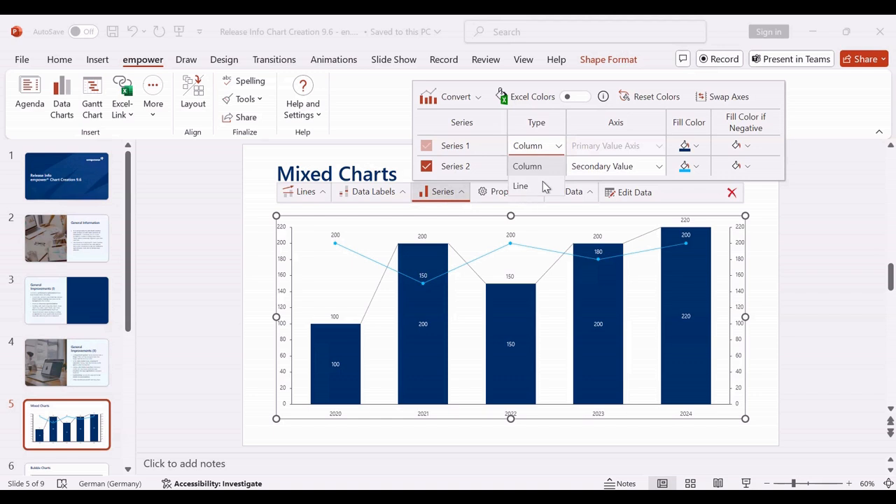
{"action": "left_click", "coordinate": [267, 253]}
Step: On the Bubble Charts slide, bring the Point 1 bubble in front of the Point 2 bubble
{"action": "scroll", "coordinate": [74, 402], "scroll_direction": "down", "scroll_amount": 2}
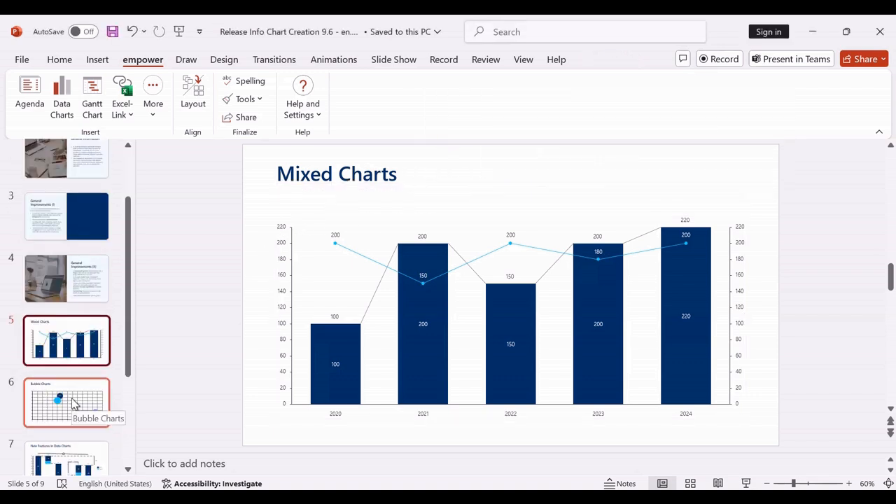
{"action": "left_click", "coordinate": [74, 403]}
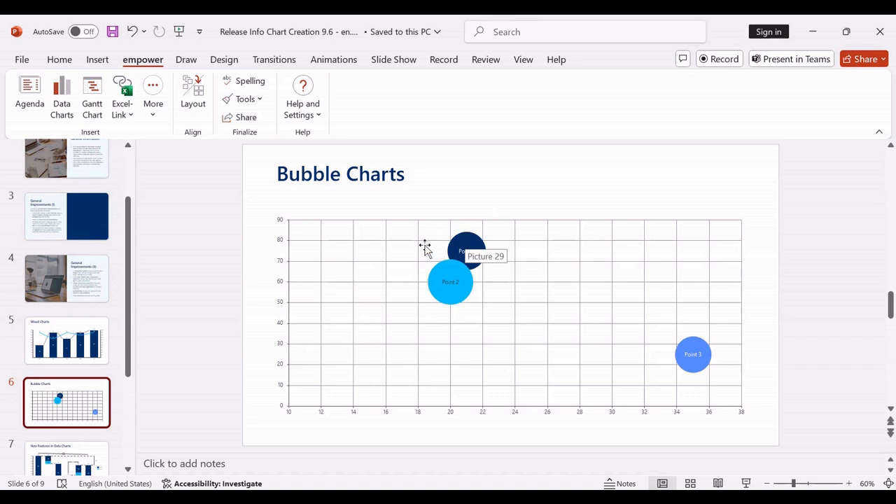
{"action": "left_click", "coordinate": [506, 261]}
{"action": "left_click", "coordinate": [468, 249]}
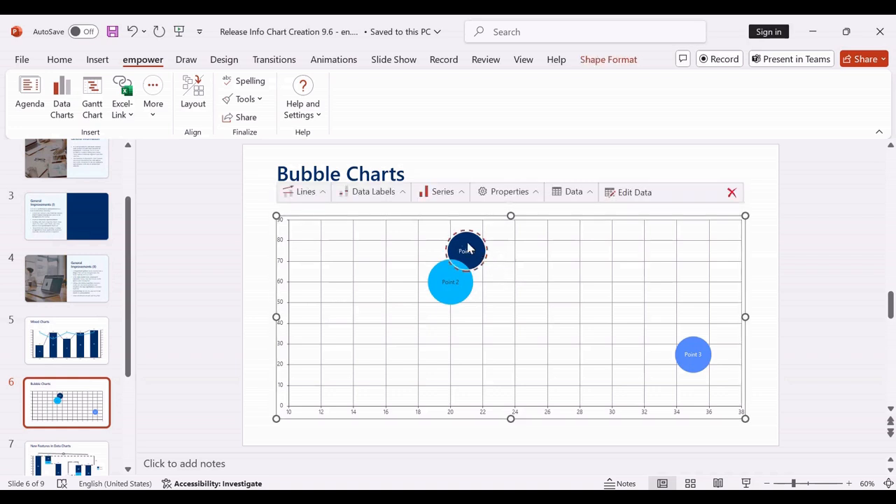
{"action": "left_click", "coordinate": [477, 240]}
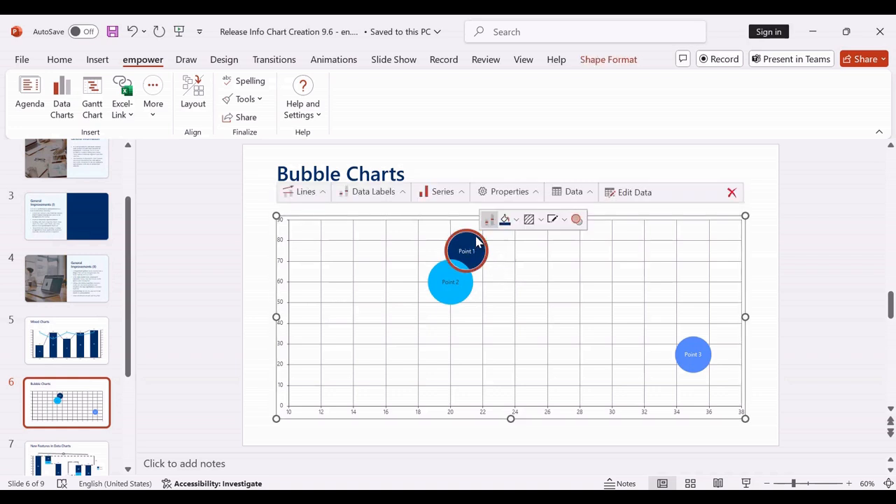
{"action": "left_click", "coordinate": [578, 220]}
{"action": "left_click", "coordinate": [263, 268]}
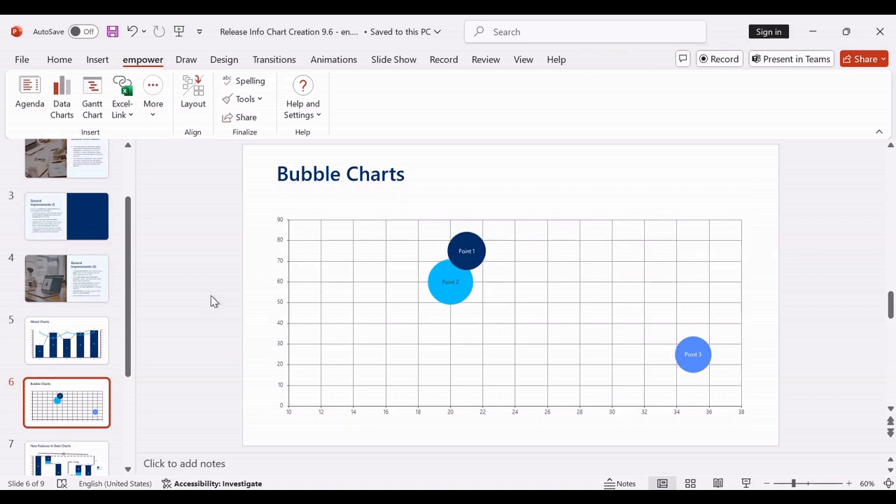
Step: On the New Features in Data Charts slide, make the 800, 700, Point 4's 100 and 650 labels bold and show them as percent (value)
{"action": "left_click", "coordinate": [67, 450]}
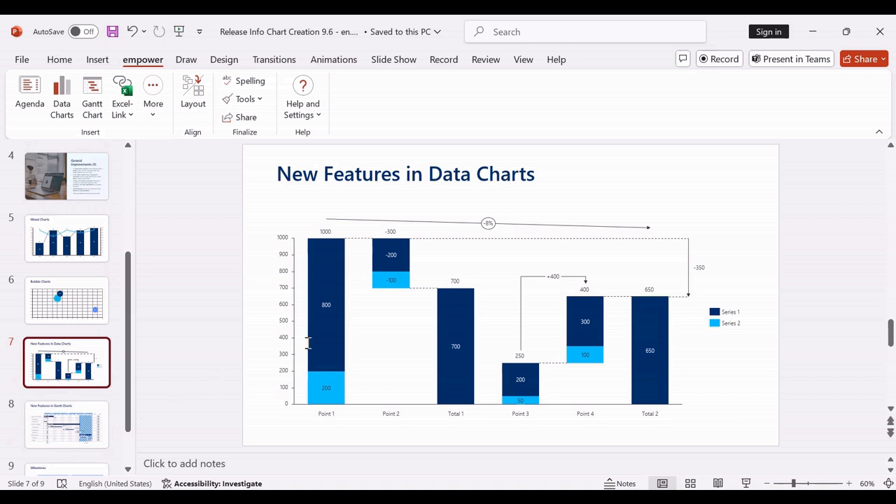
{"action": "left_click", "coordinate": [402, 333]}
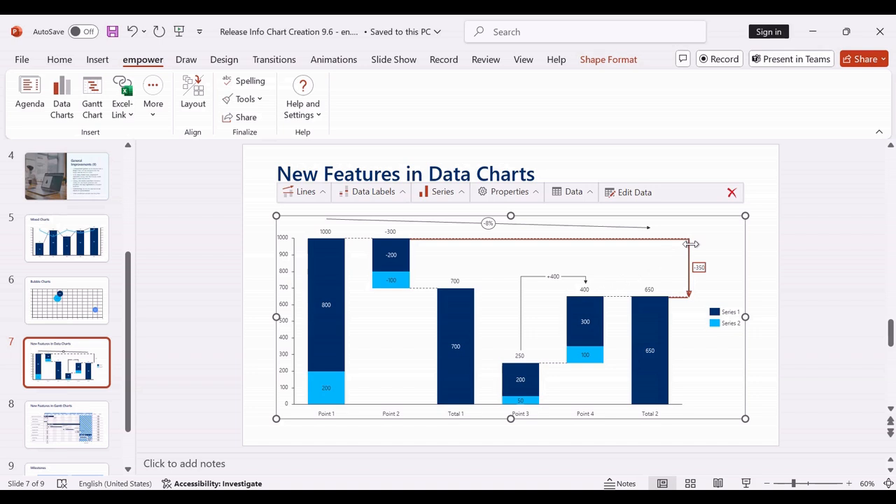
{"action": "left_click", "coordinate": [328, 308]}
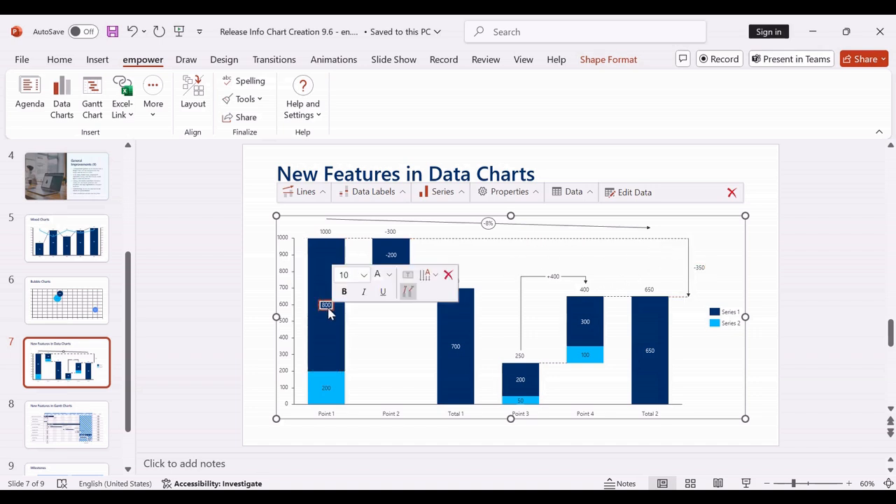
{"action": "left_click", "coordinate": [456, 347], "text": "ctrl"}
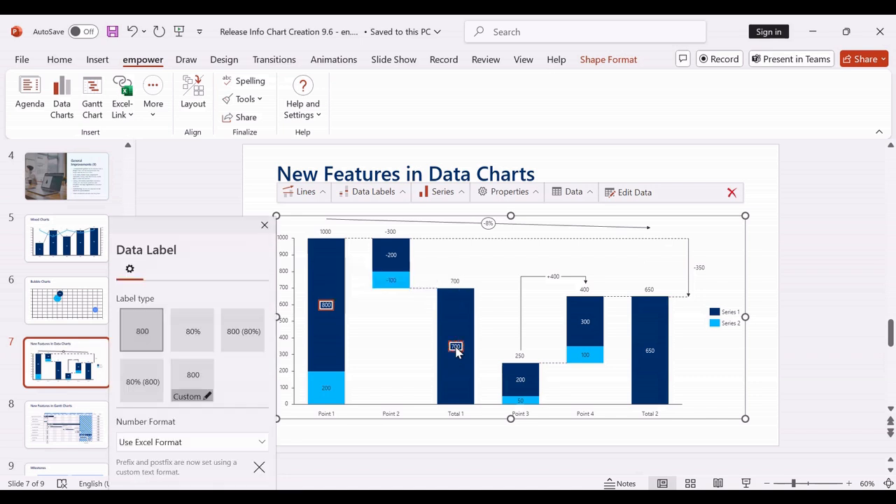
{"action": "left_click", "coordinate": [586, 356], "text": "ctrl"}
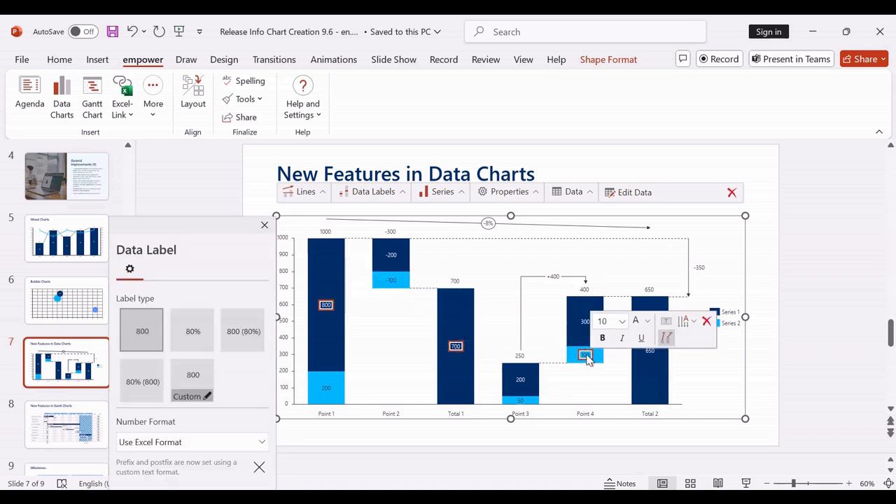
{"action": "left_click", "coordinate": [651, 355], "text": "ctrl"}
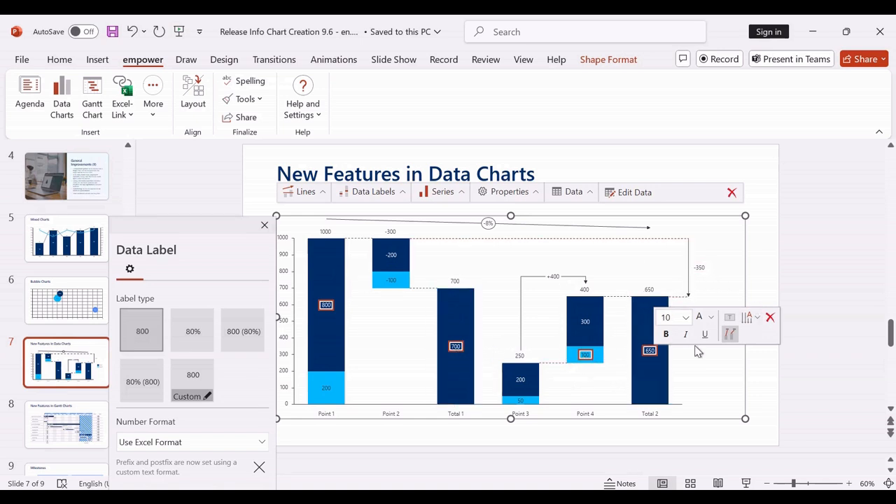
{"action": "left_click_drag", "start_coordinate": [198, 223], "coordinate": [176, 166]}
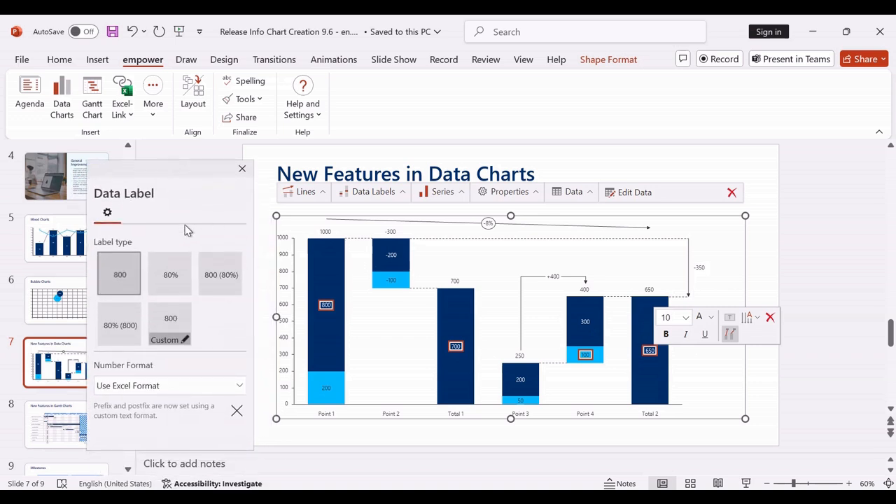
{"action": "left_click", "coordinate": [667, 335]}
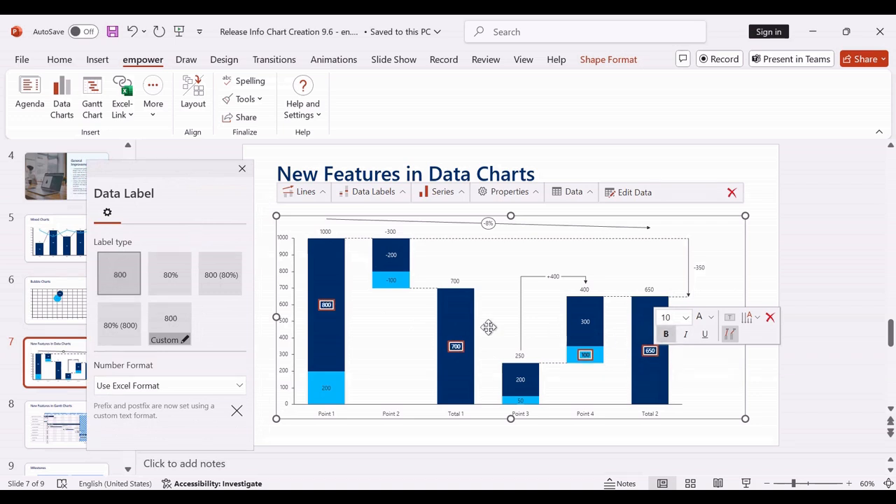
{"action": "left_click", "coordinate": [126, 322]}
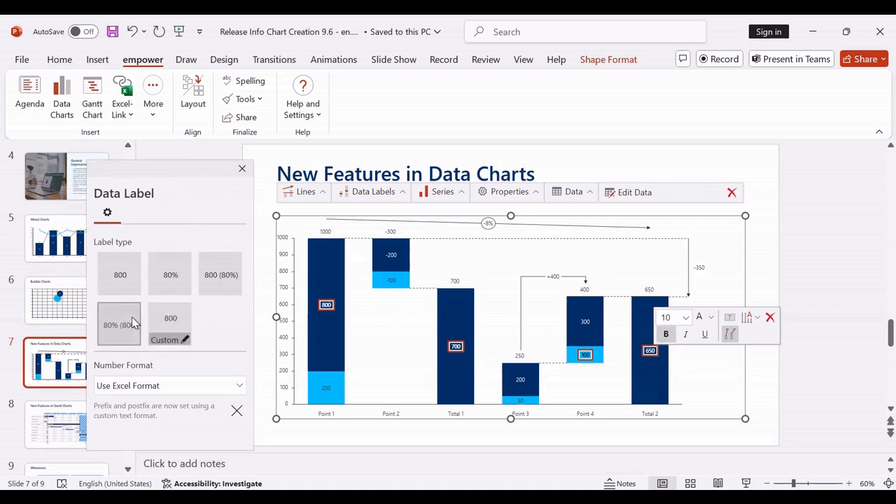
{"action": "left_click", "coordinate": [404, 325]}
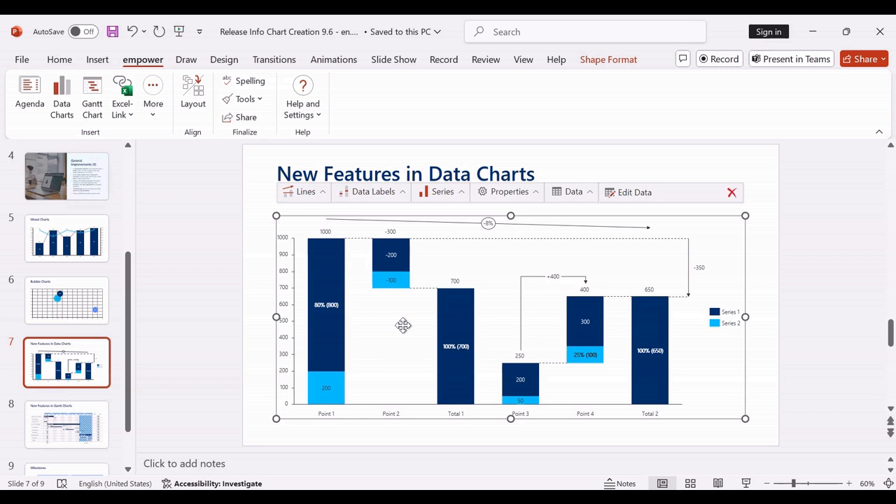
Step: Build a custom data label for the waterfall chart with one free text element before the value and one after it
{"action": "left_click", "coordinate": [390, 198]}
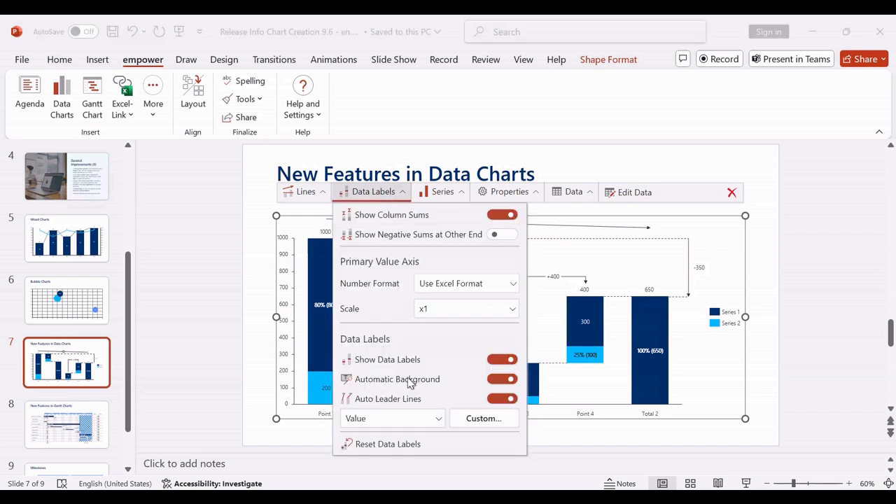
{"action": "left_click", "coordinate": [473, 426]}
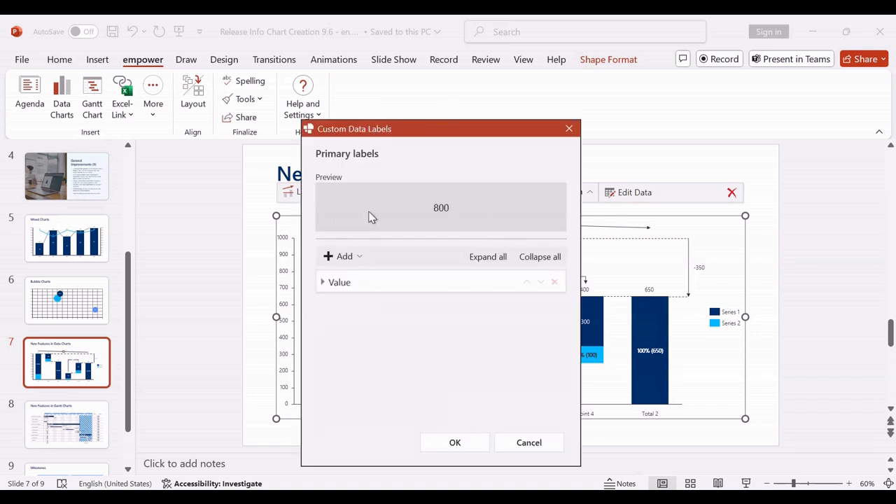
{"action": "left_click", "coordinate": [354, 256]}
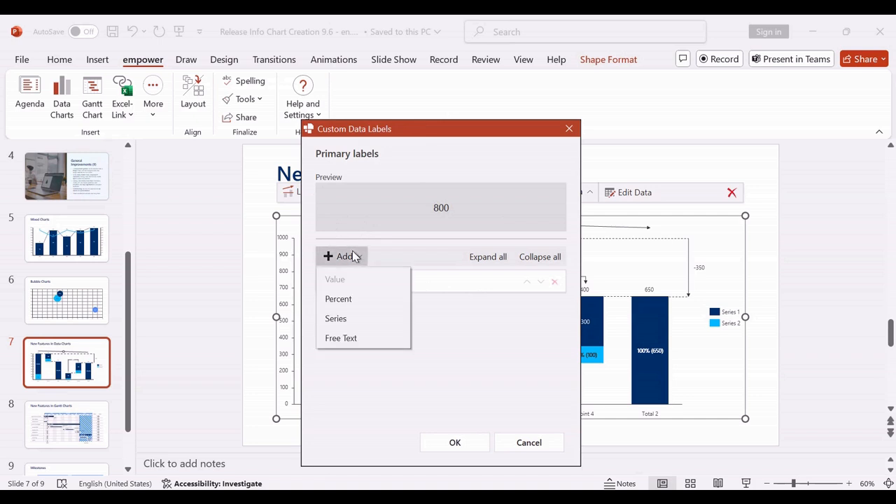
{"action": "left_click", "coordinate": [330, 339]}
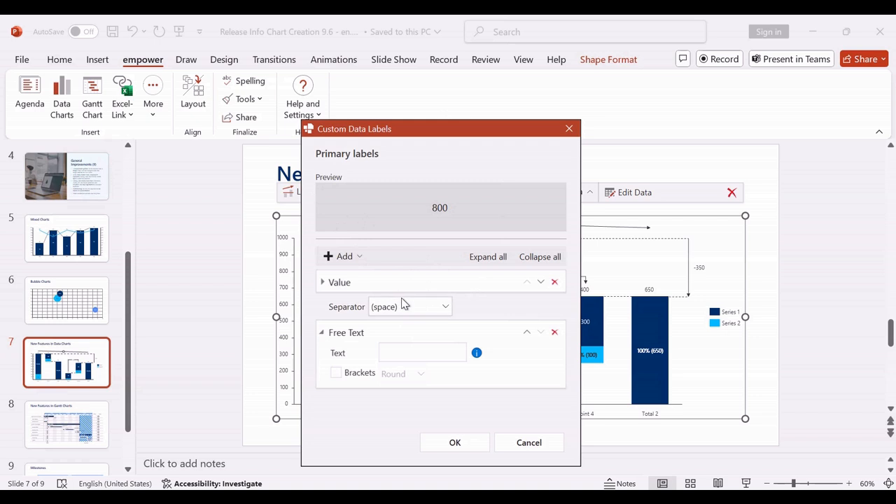
{"action": "left_click", "coordinate": [355, 256]}
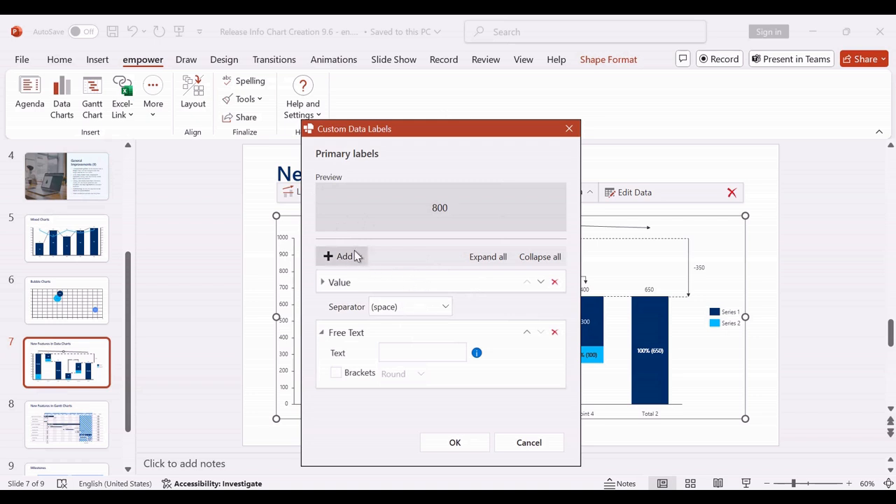
{"action": "left_click", "coordinate": [341, 340]}
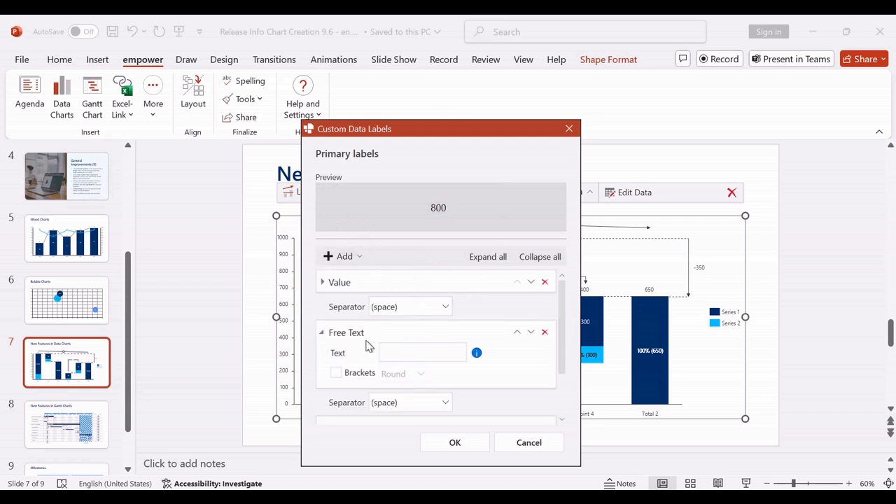
{"action": "left_click", "coordinate": [518, 333]}
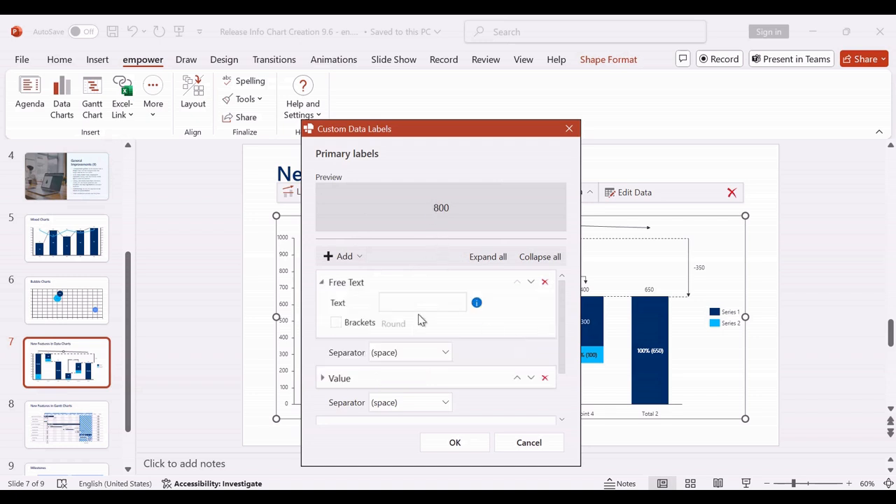
Step: Set the custom label's leading text to "approx." and trailing text to "€", check the preview, and discard the custom label
{"action": "scroll", "coordinate": [422, 345], "scroll_direction": "down", "scroll_amount": 2}
{"action": "scroll", "coordinate": [423, 345], "scroll_direction": "up", "scroll_amount": 2}
{"action": "left_click", "coordinate": [403, 299]}
{"action": "type", "text": "approx."}
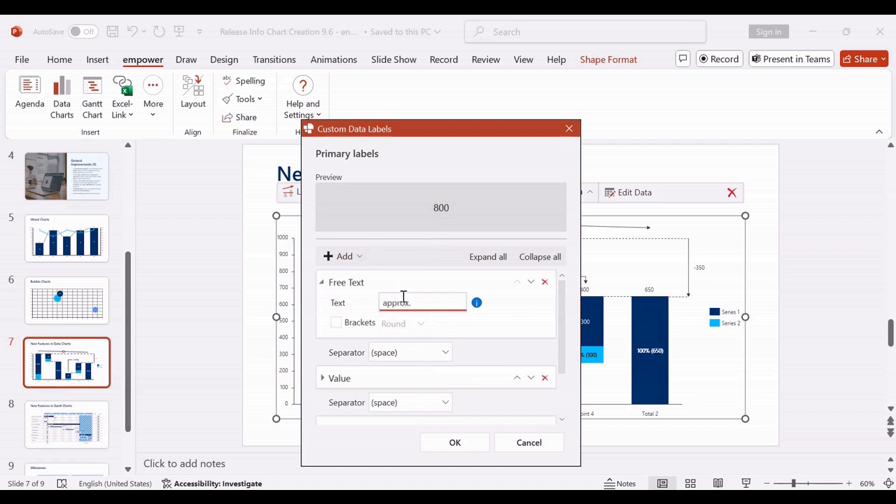
{"action": "scroll", "coordinate": [404, 297], "scroll_direction": "down", "scroll_amount": 2}
{"action": "left_click", "coordinate": [390, 386]}
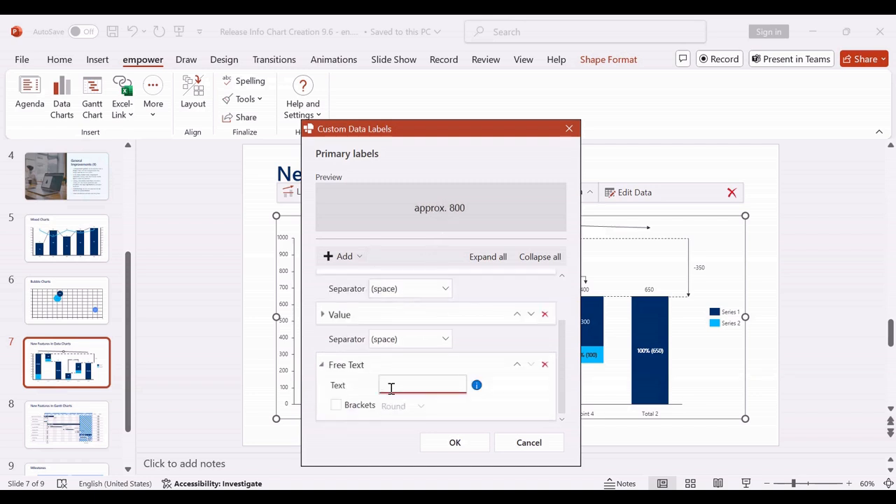
{"action": "type", "text": "€"}
{"action": "left_click", "coordinate": [484, 318]}
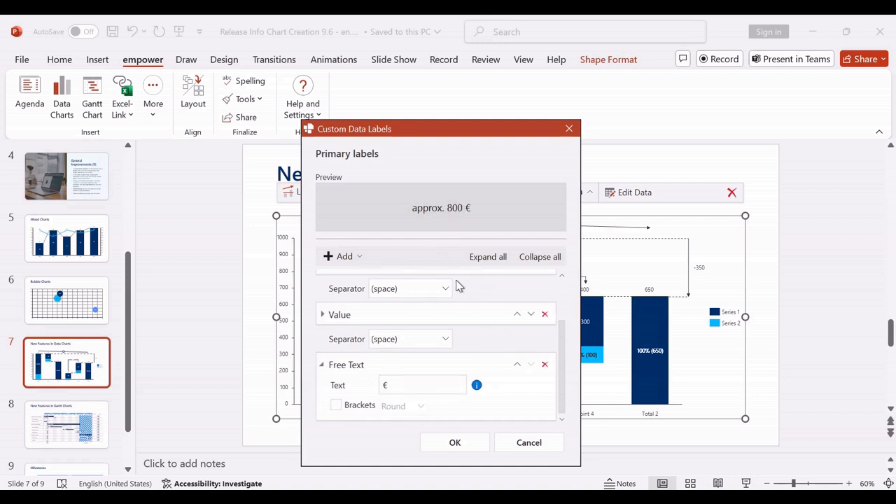
{"action": "scroll", "coordinate": [456, 314], "scroll_direction": "up", "scroll_amount": 2}
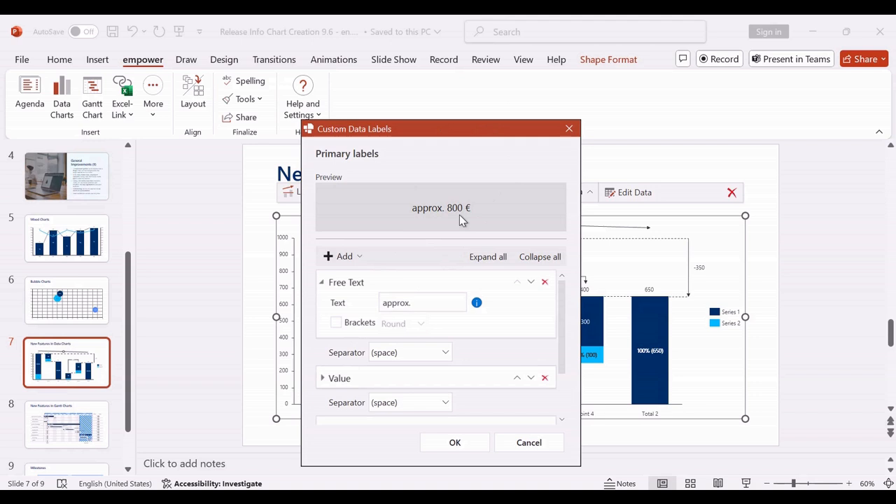
{"action": "left_click", "coordinate": [554, 451]}
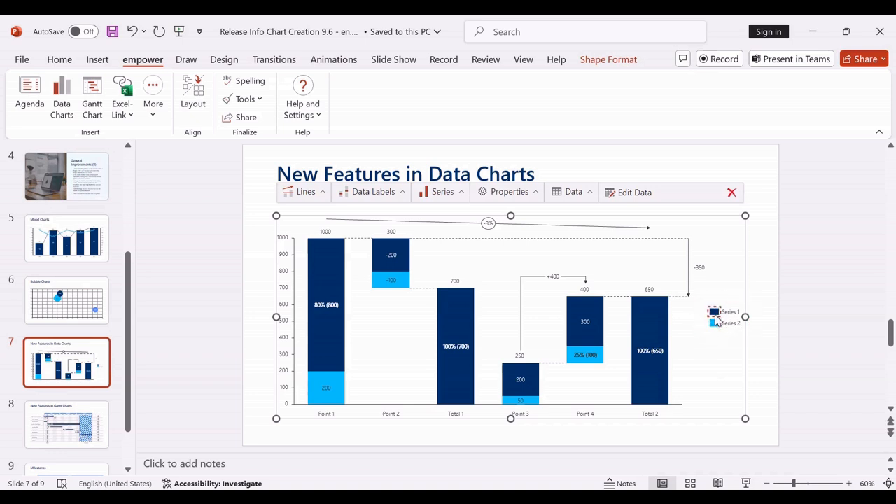
{"action": "left_click", "coordinate": [746, 322]}
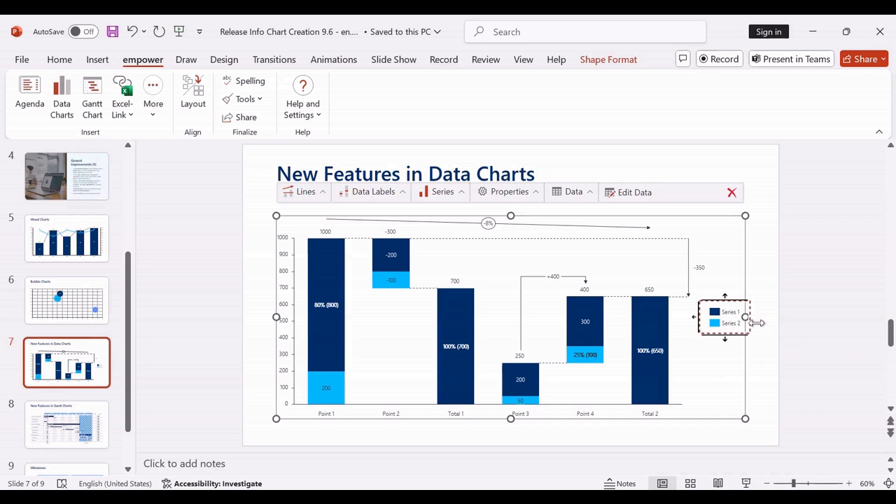
{"action": "left_click", "coordinate": [652, 390]}
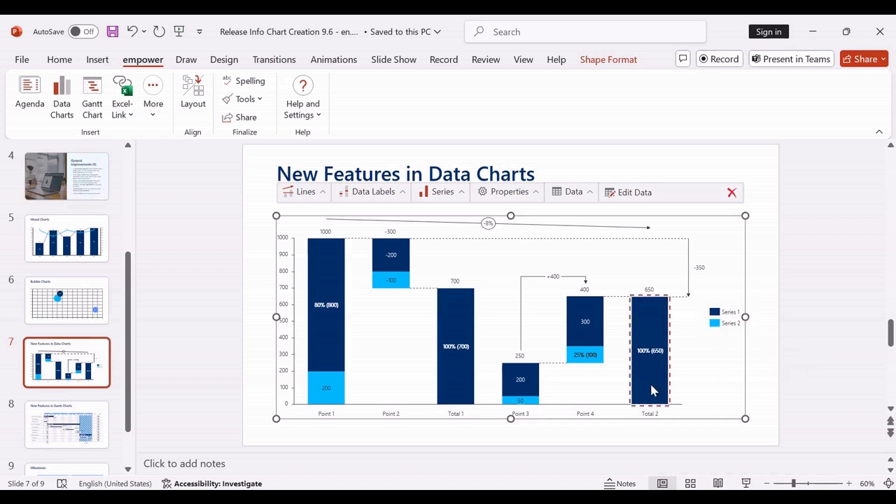
{"action": "left_click", "coordinate": [521, 380]}
{"action": "left_click", "coordinate": [447, 373]}
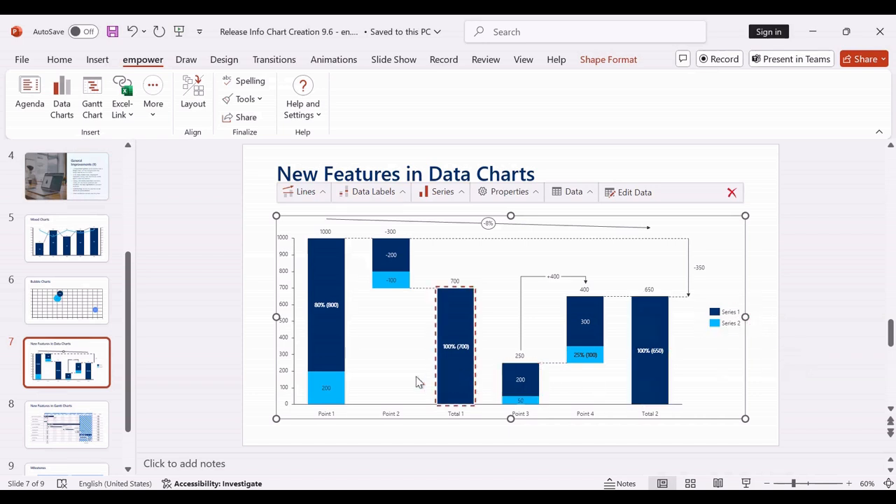
{"action": "left_click", "coordinate": [297, 359]}
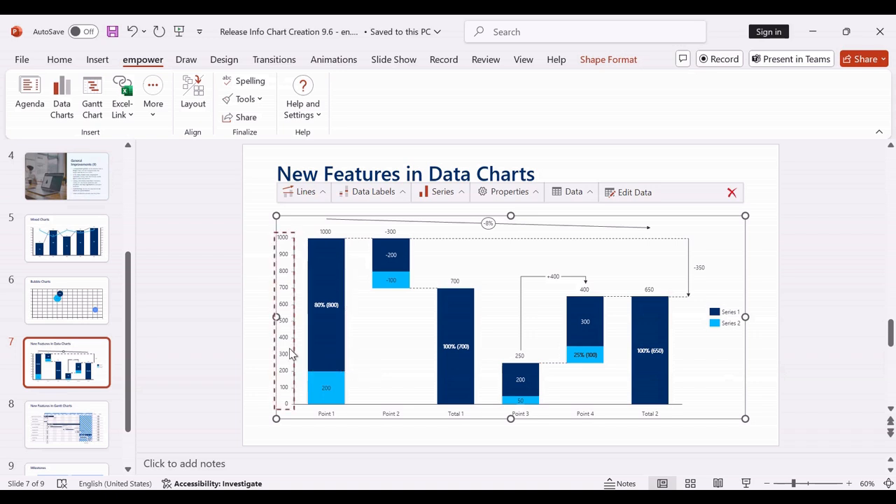
Step: Review the waterfall chart's value axis settings and the Reset Colors option for its series
{"action": "left_click", "coordinate": [288, 360]}
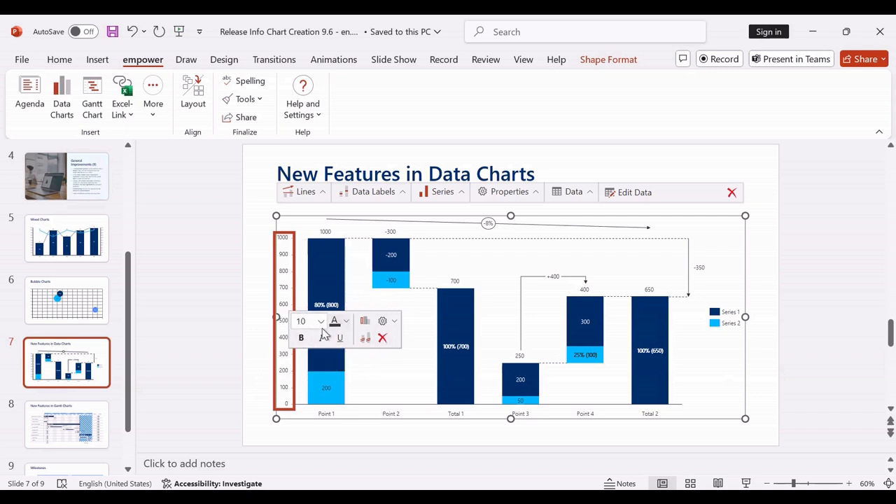
{"action": "left_click", "coordinate": [383, 326]}
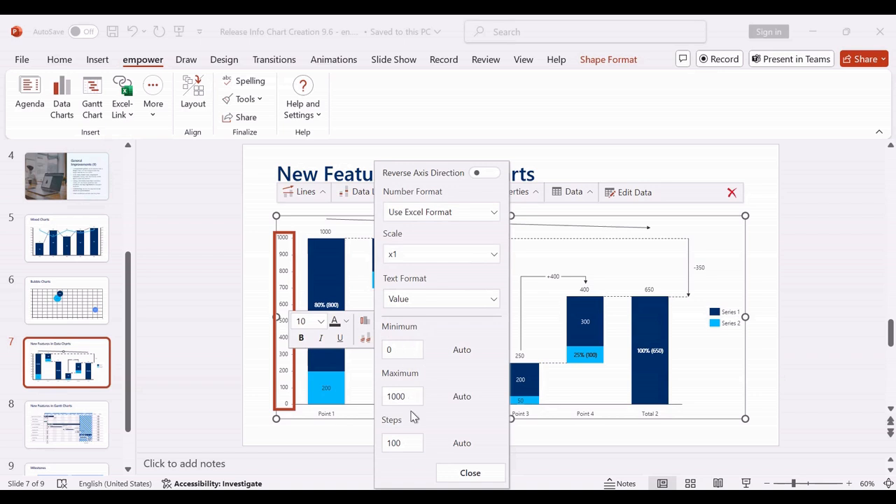
{"action": "left_click", "coordinate": [468, 474]}
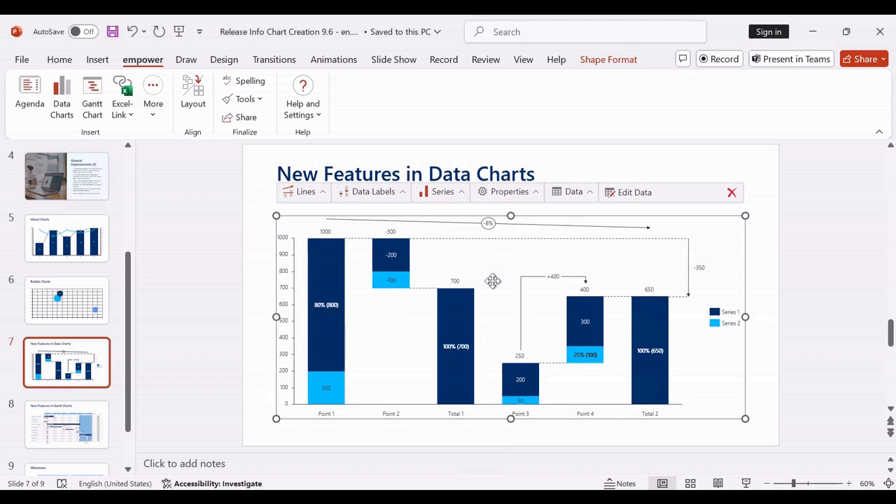
{"action": "left_click", "coordinate": [452, 203]}
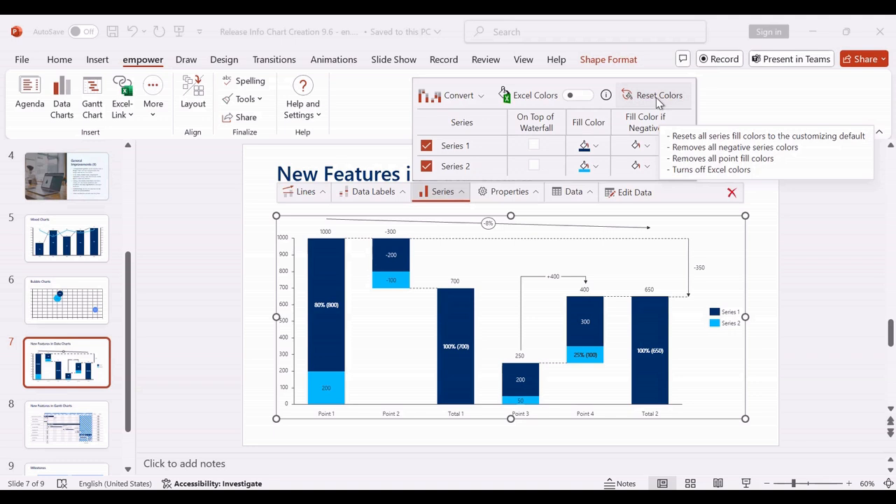
{"action": "left_click", "coordinate": [156, 299]}
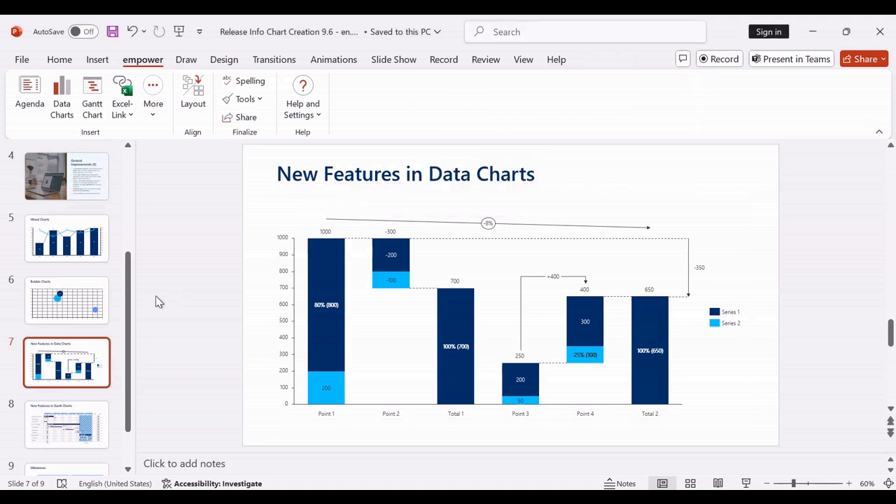
Step: On the New Features in Gantt Charts slide, check the start, end and duration of the empower slides bar
{"action": "left_click", "coordinate": [82, 418]}
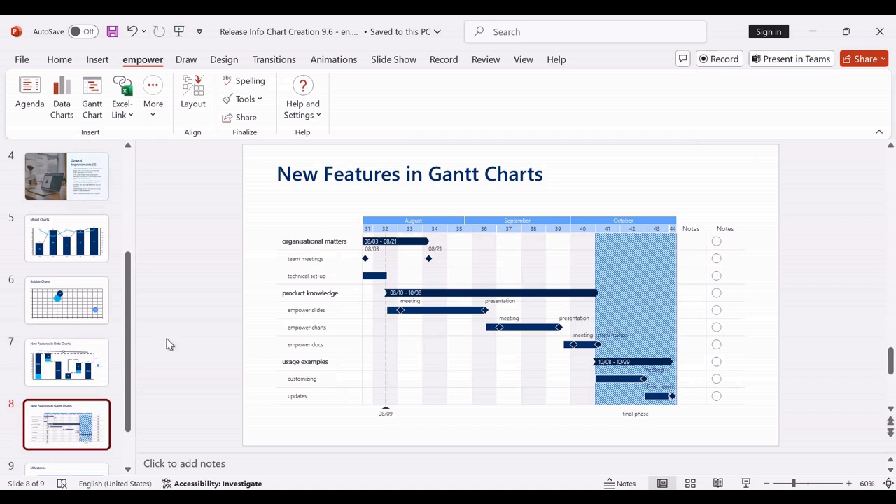
{"action": "left_click", "coordinate": [331, 218]}
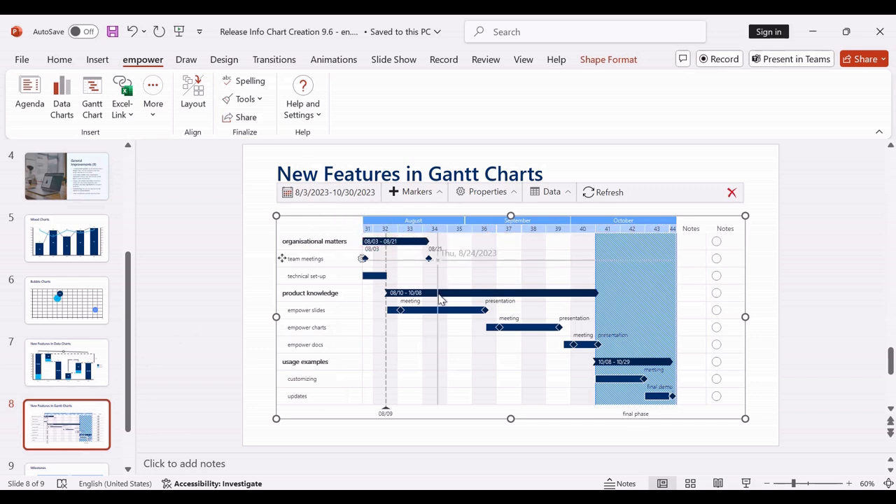
{"action": "left_click", "coordinate": [427, 309]}
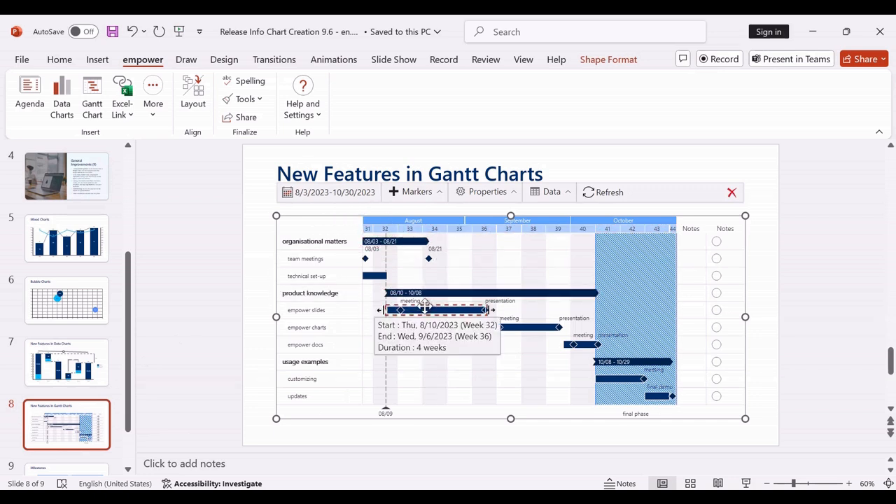
{"action": "left_click_drag", "start_coordinate": [425, 309], "coordinate": [429, 311]}
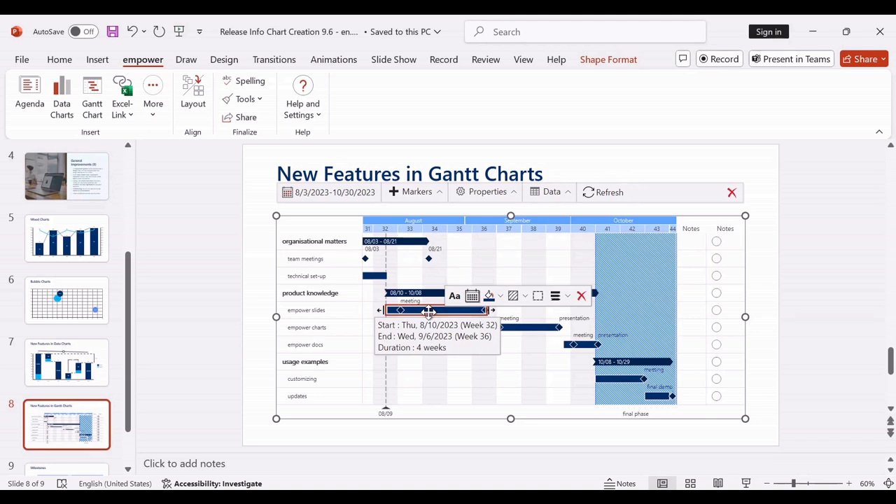
Step: Set the font size of the Gantt chart's timeline header to 12
{"action": "left_click", "coordinate": [477, 230]}
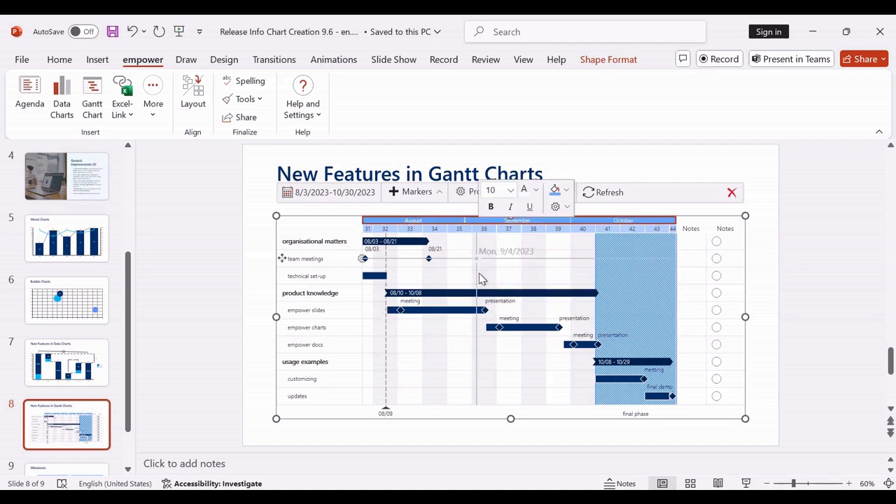
{"action": "left_click", "coordinate": [512, 191]}
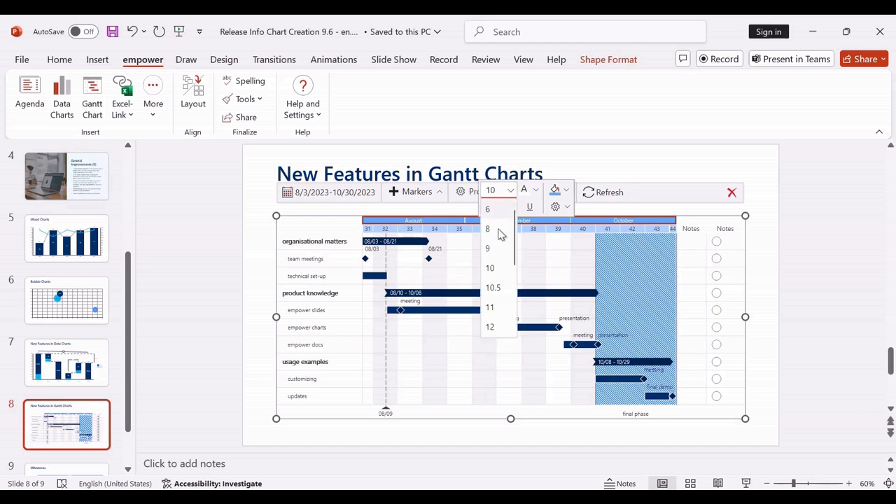
{"action": "left_click", "coordinate": [493, 327]}
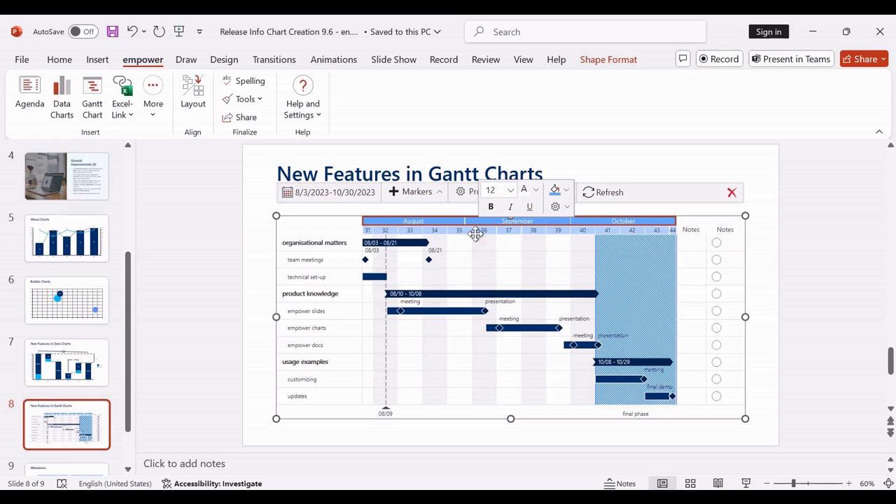
Step: Add a Day row to the Gantt header, try its Numbers and Weekdays (Mon) labels, and apply Weekdays (M)
{"action": "left_click", "coordinate": [369, 196]}
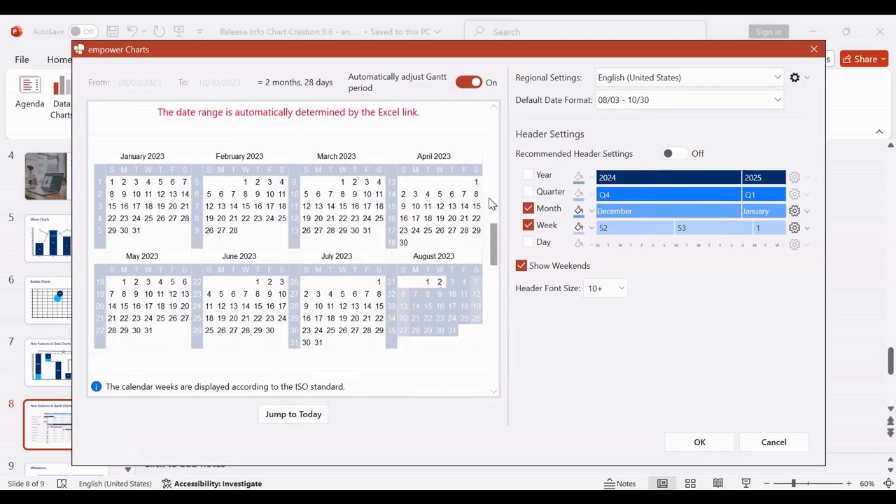
{"action": "left_click", "coordinate": [529, 243]}
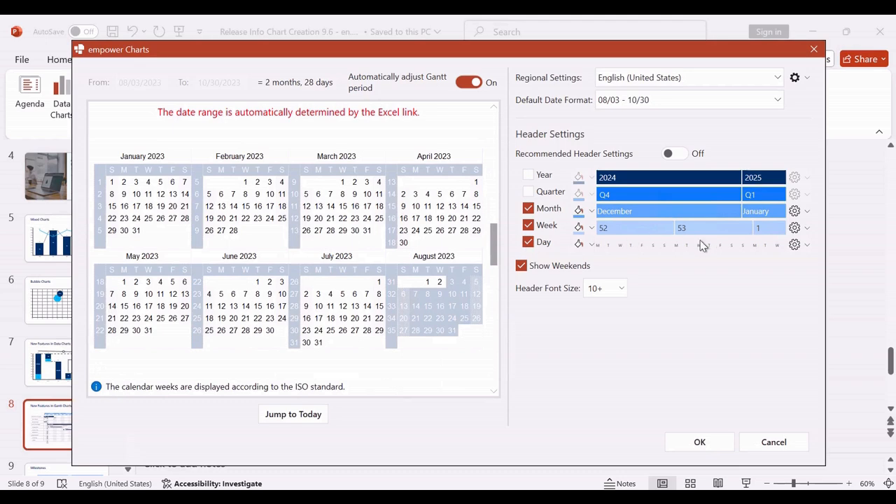
{"action": "left_click", "coordinate": [807, 245]}
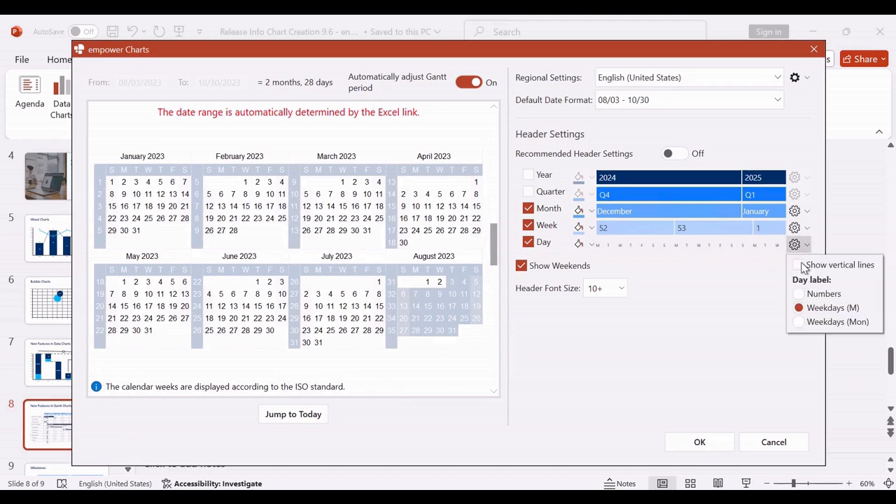
{"action": "left_click", "coordinate": [802, 295]}
{"action": "left_click", "coordinate": [799, 322]}
{"action": "left_click", "coordinate": [799, 307]}
{"action": "left_click", "coordinate": [683, 447]}
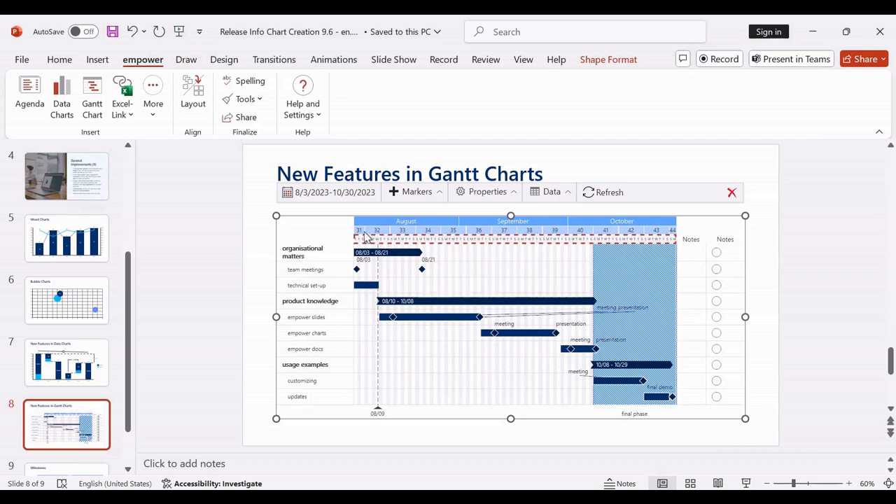
Step: Try the Numbers day label directly on the Gantt chart's day row and switch back to Weekdays (M)
{"action": "left_click", "coordinate": [496, 243]}
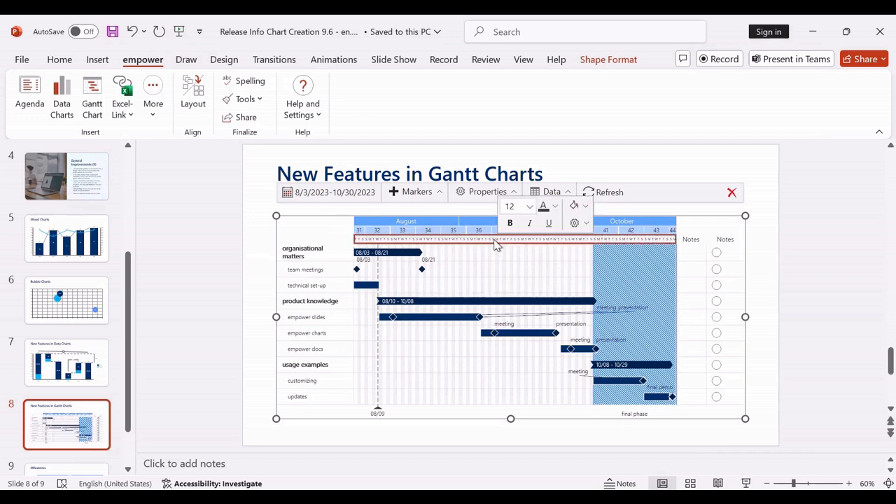
{"action": "left_click", "coordinate": [581, 225]}
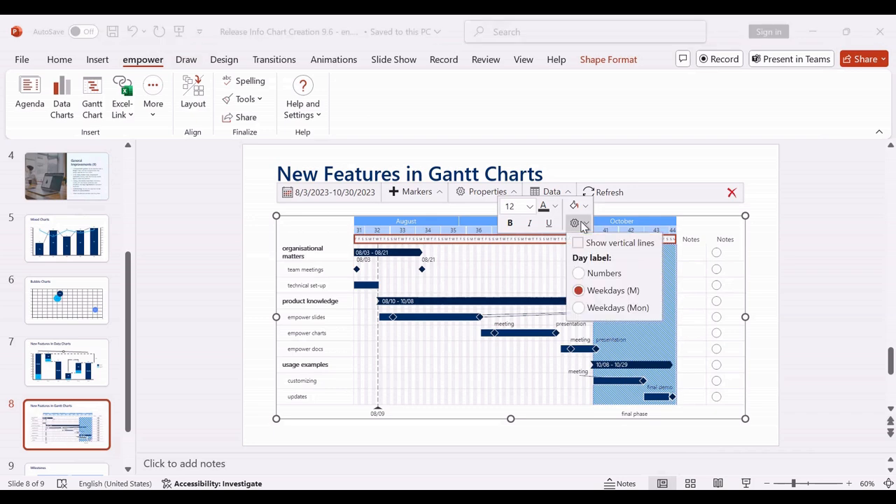
{"action": "left_click", "coordinate": [579, 274]}
{"action": "left_click", "coordinate": [580, 289]}
Step: On the Milestones slide, set the position within the day of Row 2's star milestone to Beginning
{"action": "scroll", "coordinate": [76, 386], "scroll_direction": "down", "scroll_amount": 1}
{"action": "left_click", "coordinate": [76, 386]}
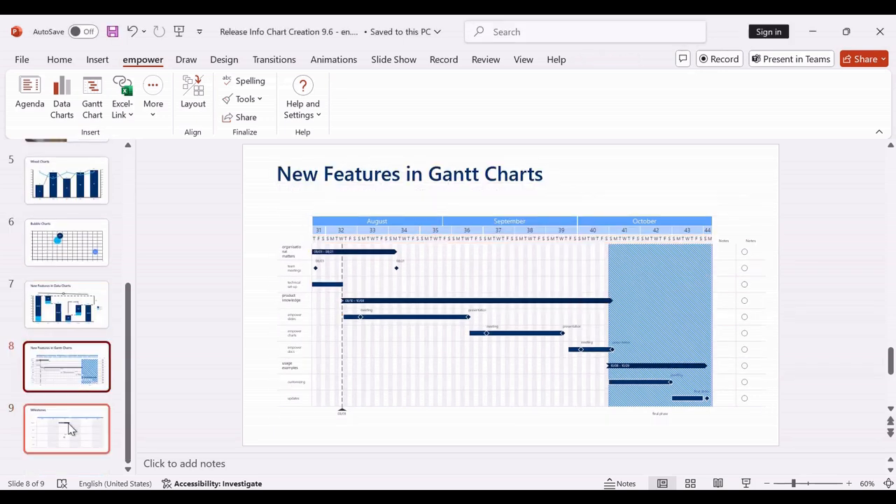
{"action": "left_click", "coordinate": [68, 428]}
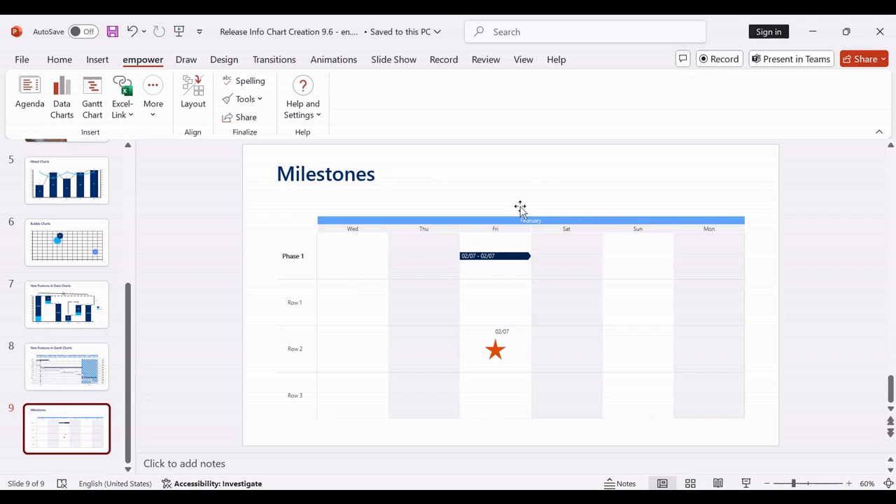
{"action": "left_click", "coordinate": [476, 325]}
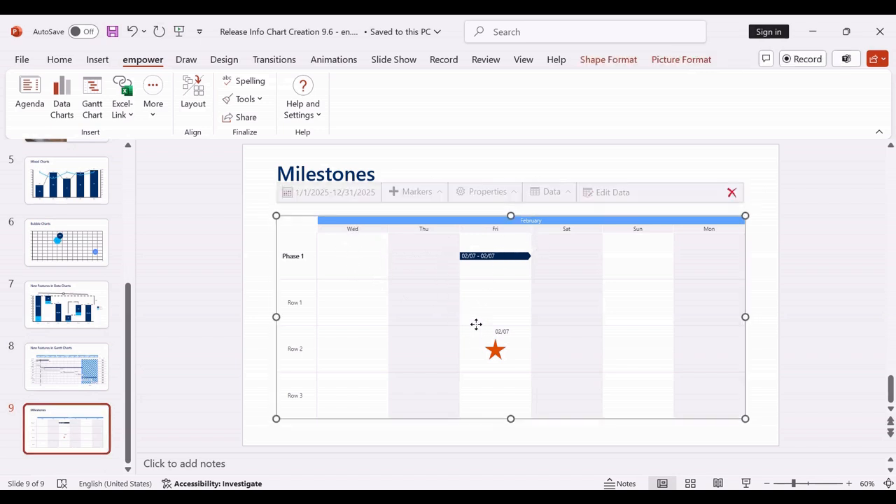
{"action": "left_click", "coordinate": [495, 350]}
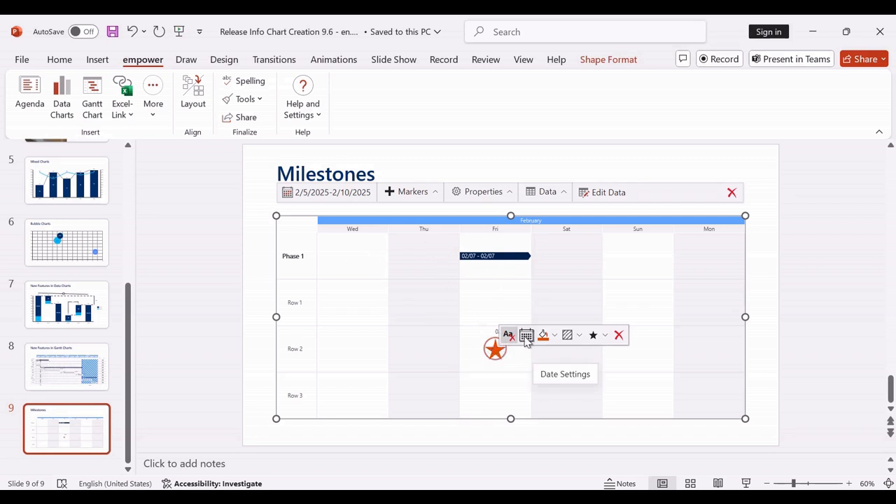
{"action": "left_click", "coordinate": [527, 336]}
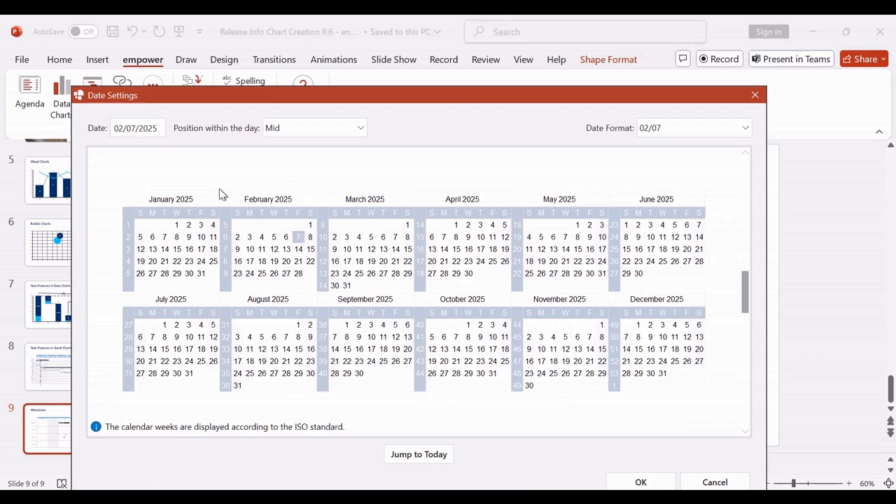
{"action": "left_click", "coordinate": [286, 130]}
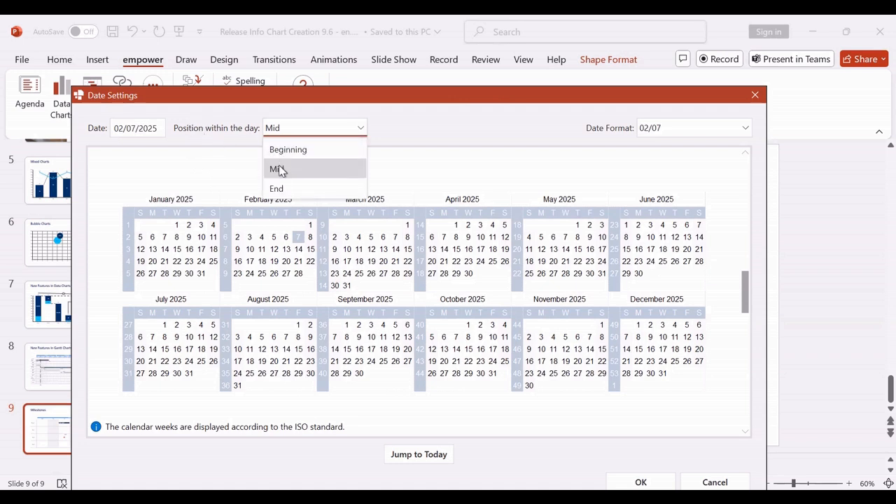
{"action": "left_click", "coordinate": [288, 149]}
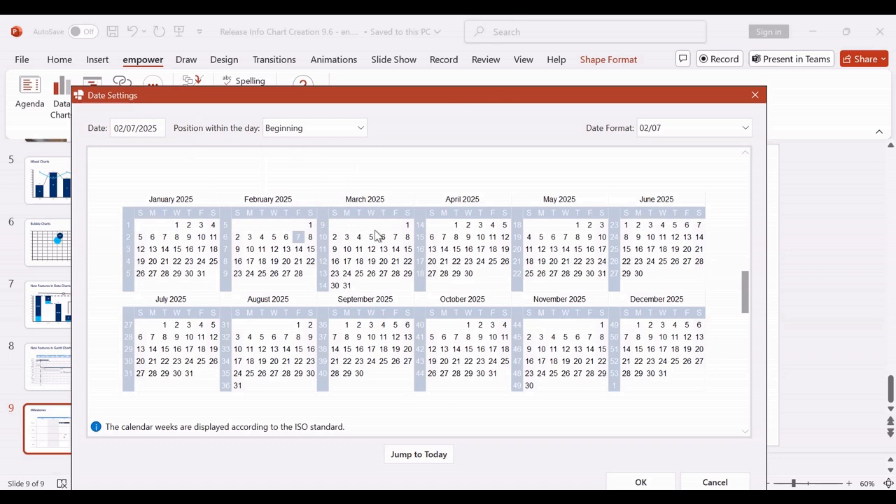
{"action": "left_click", "coordinate": [640, 482]}
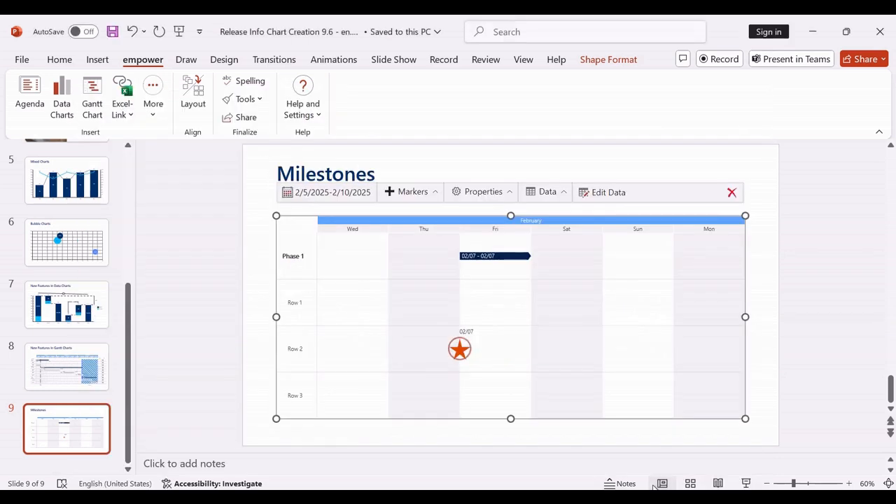